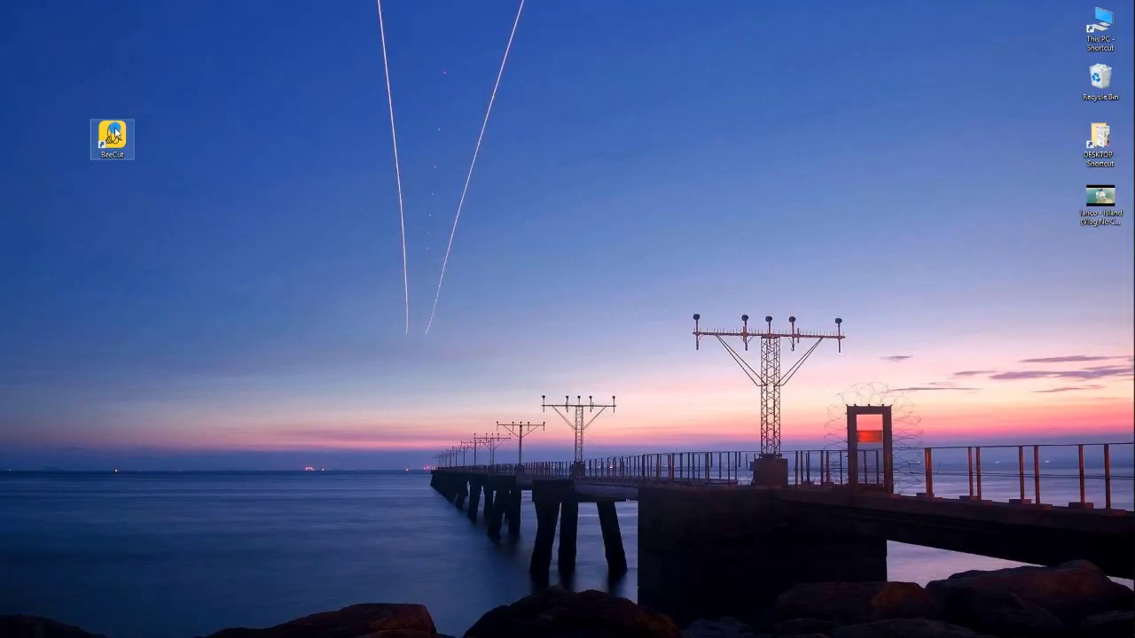
Step: Launch BeeCut in 16:9 widescreen, import nine wallpaper images and place them on the timeline
{"action": "double_click", "coordinate": [113, 134]}
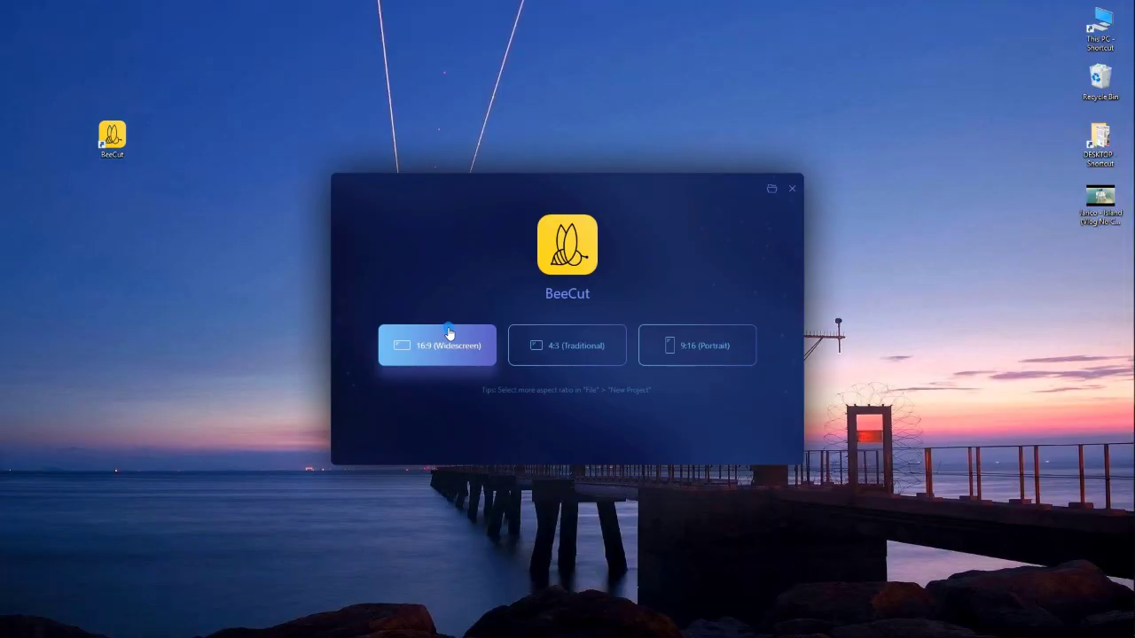
{"action": "left_click", "coordinate": [426, 345]}
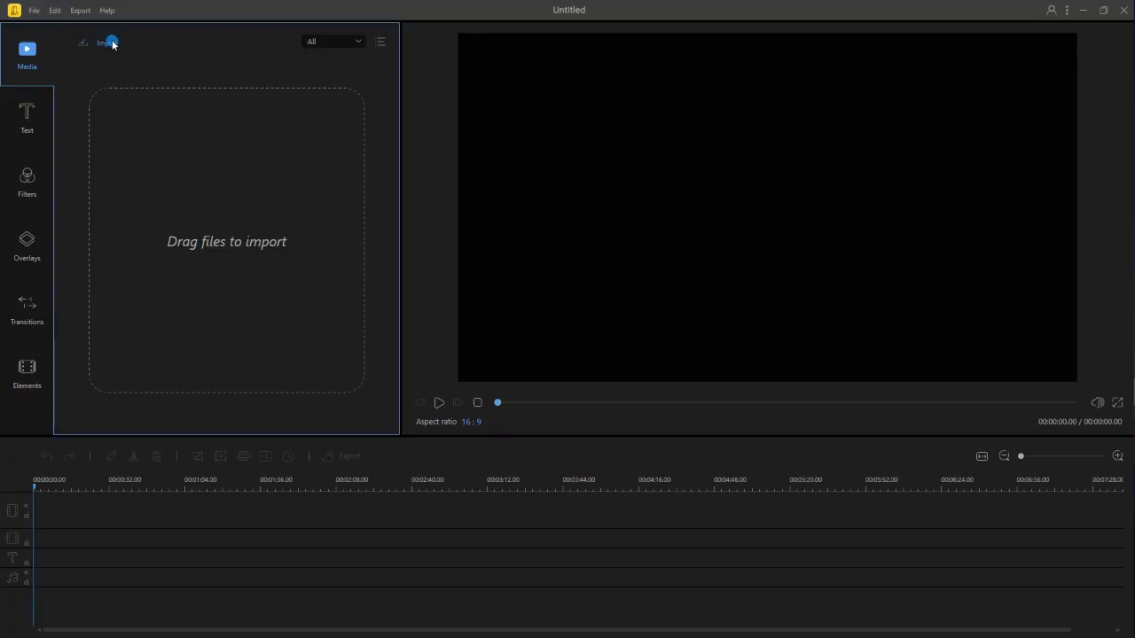
{"action": "left_click", "coordinate": [109, 42]}
{"action": "left_click", "coordinate": [113, 66]}
{"action": "scroll", "coordinate": [328, 138], "scroll_direction": "down", "scroll_amount": 2}
{"action": "left_click", "coordinate": [328, 135]}
{"action": "left_click", "coordinate": [516, 135], "text": "shift"}
{"action": "left_click", "coordinate": [327, 213], "text": "shift"}
{"action": "left_click", "coordinate": [461, 299]}
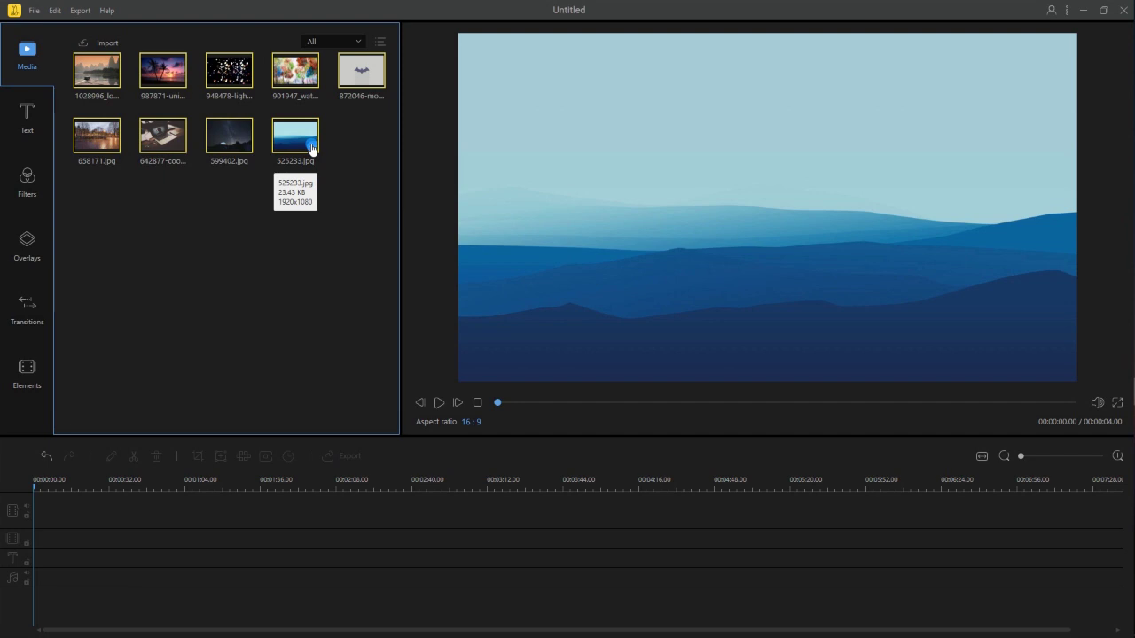
{"action": "left_click", "coordinate": [311, 147]}
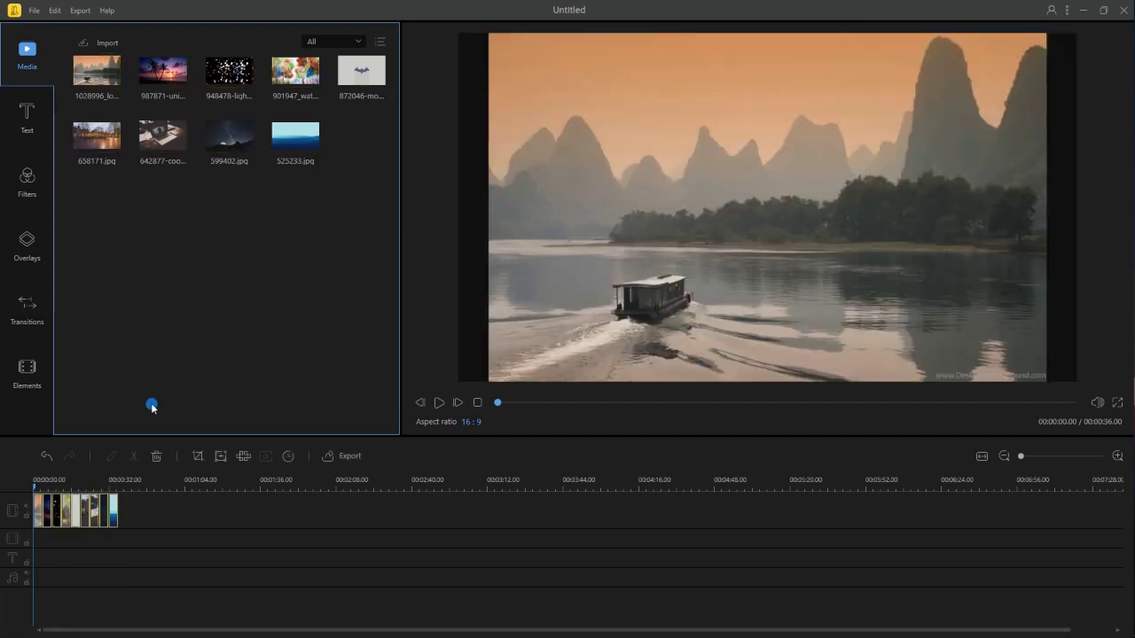
Step: Import the Jarico - Island music file into the media library
{"action": "left_click", "coordinate": [118, 44]}
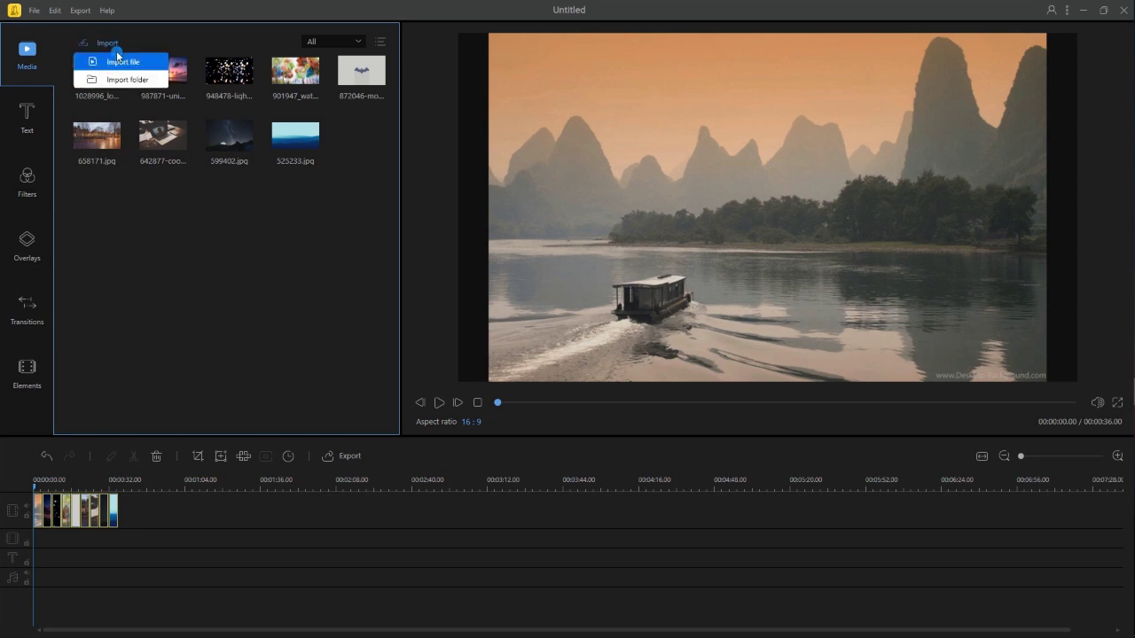
{"action": "left_click", "coordinate": [102, 60]}
{"action": "left_click", "coordinate": [204, 100]}
{"action": "left_click", "coordinate": [477, 297]}
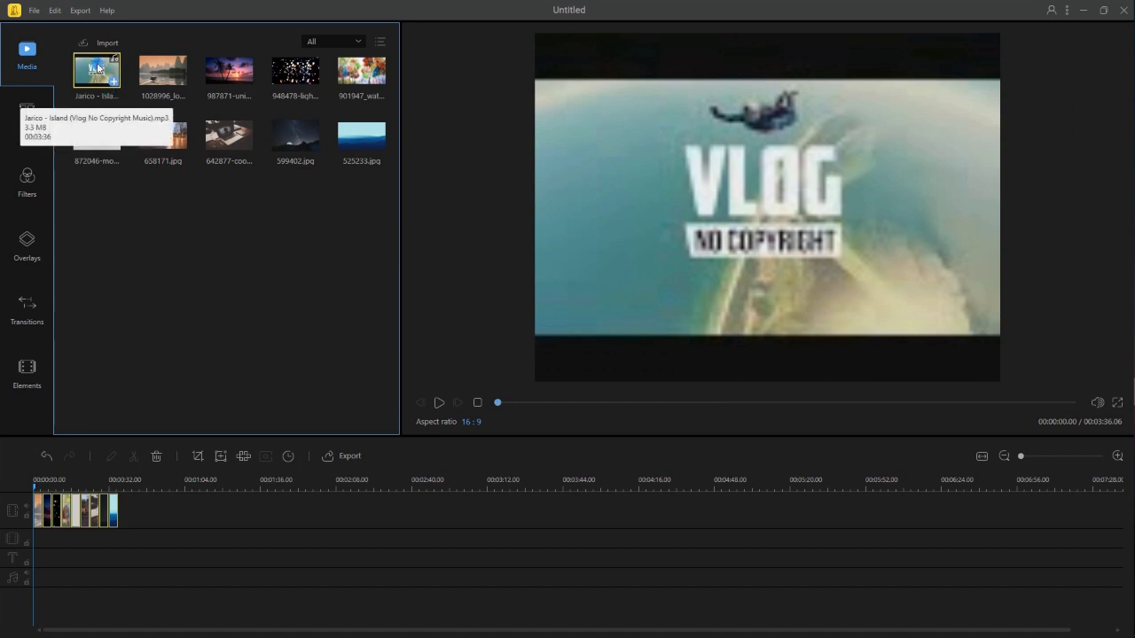
Step: Put Jarico - Island on the audio track, apply random transitions via Pixelate, and preview
{"action": "left_click", "coordinate": [115, 84]}
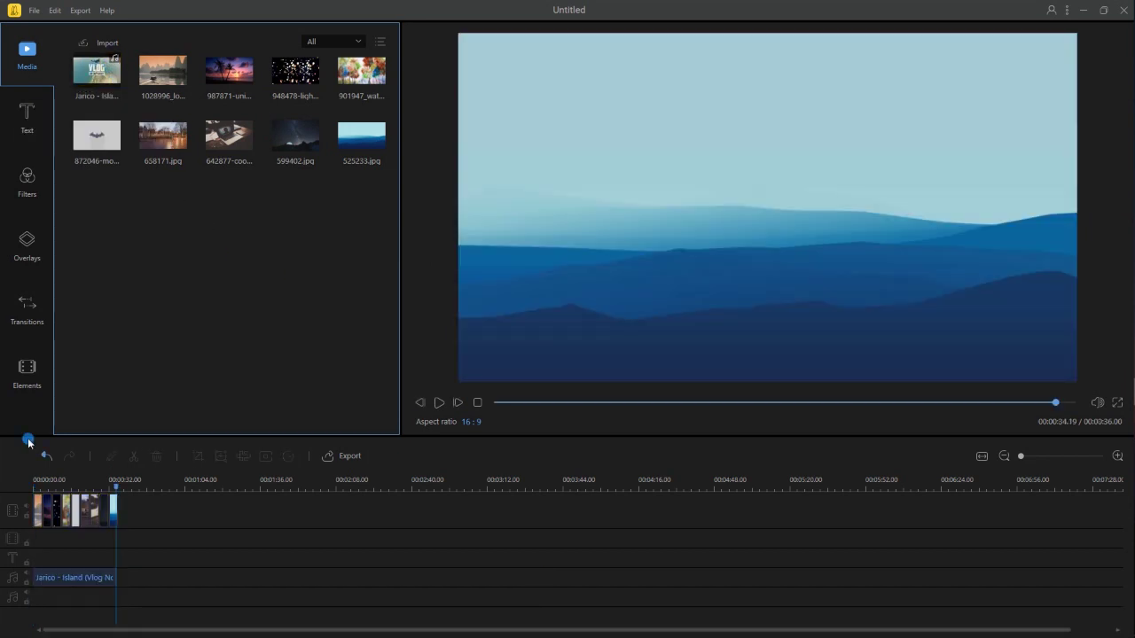
{"action": "left_click", "coordinate": [25, 302]}
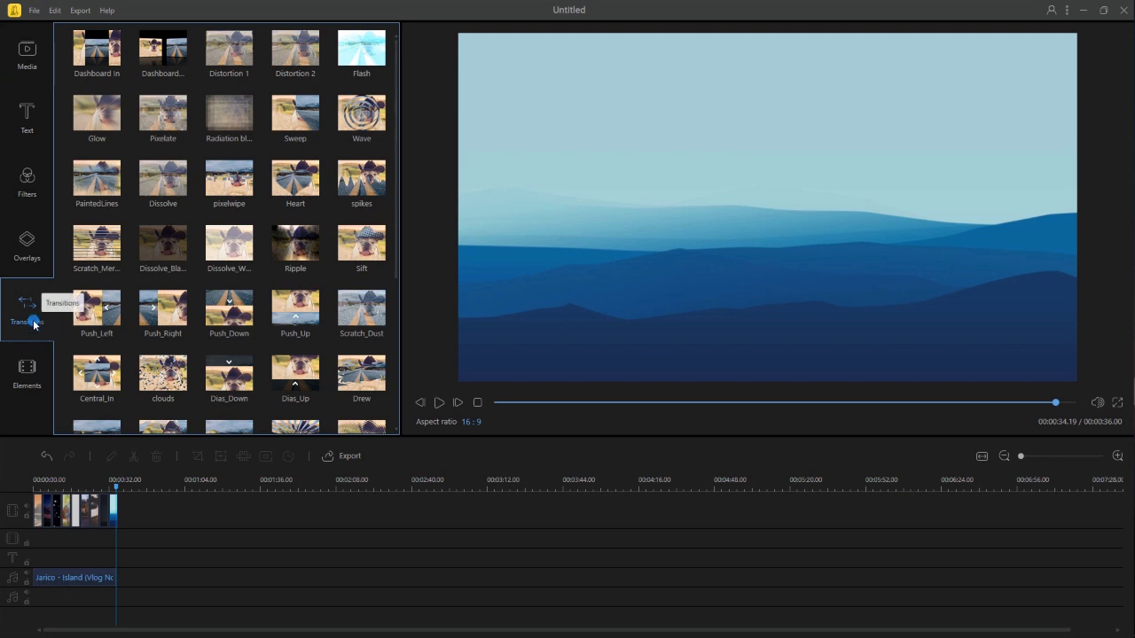
{"action": "left_click", "coordinate": [164, 100]}
{"action": "right_click", "coordinate": [164, 100]}
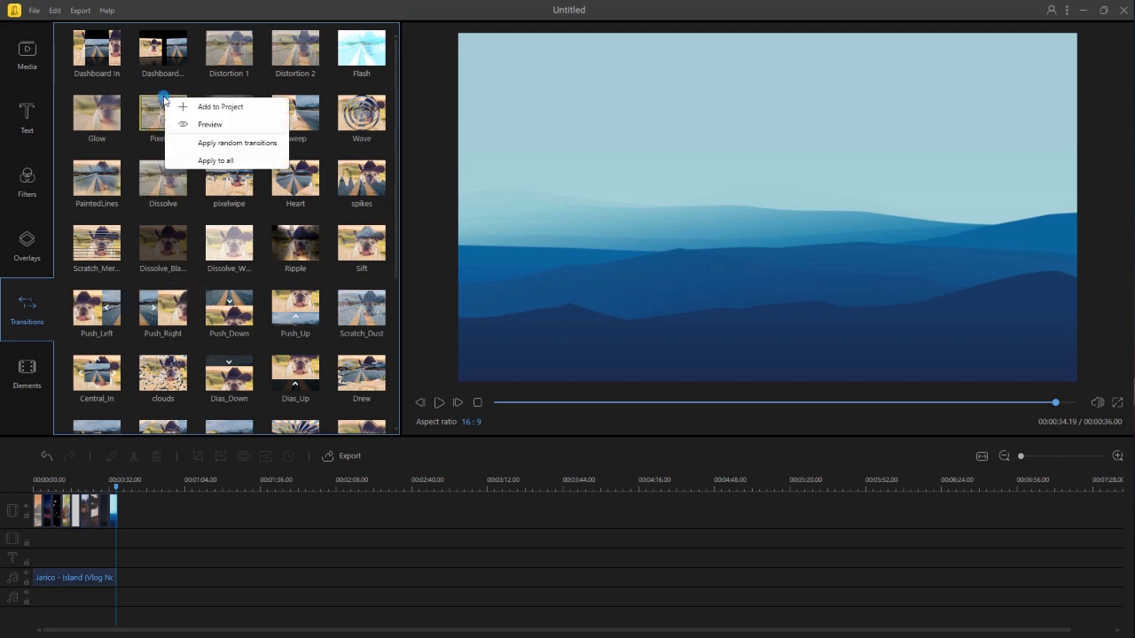
{"action": "left_click", "coordinate": [219, 144]}
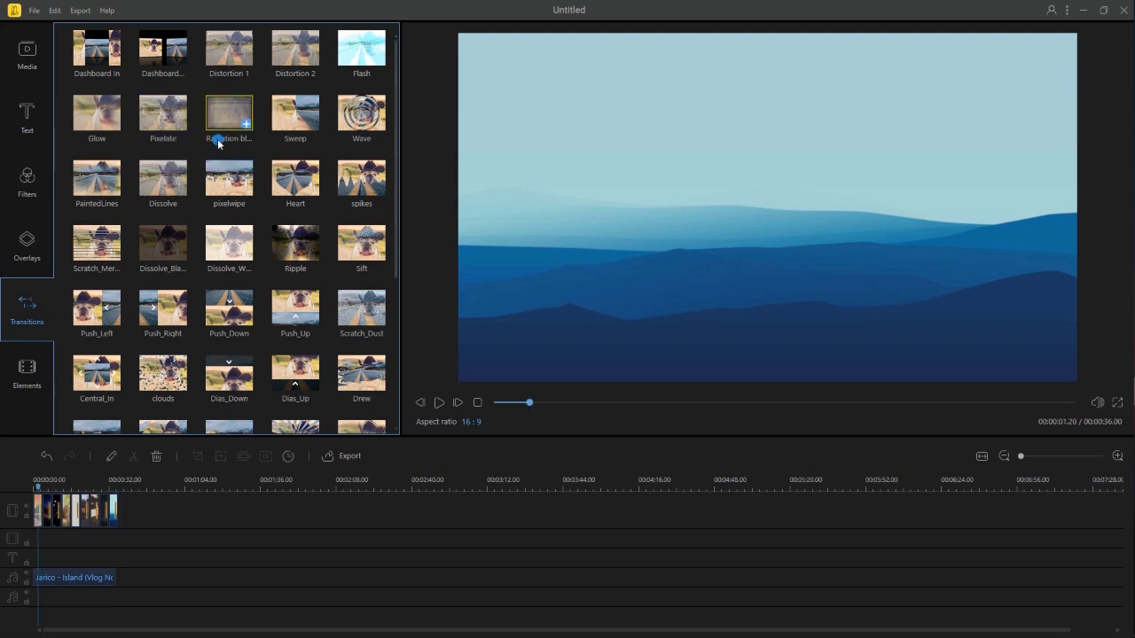
{"action": "left_click", "coordinate": [436, 403]}
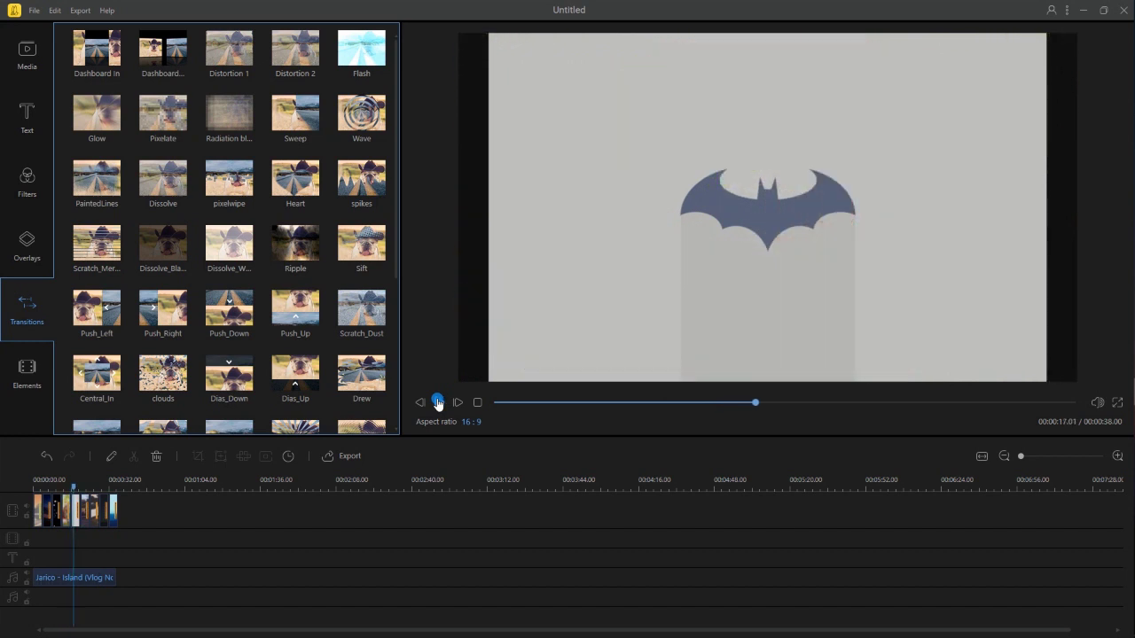
Step: Export the slideshow as MP4 named MyVideo_2, then play and pause the result
{"action": "left_click", "coordinate": [347, 454]}
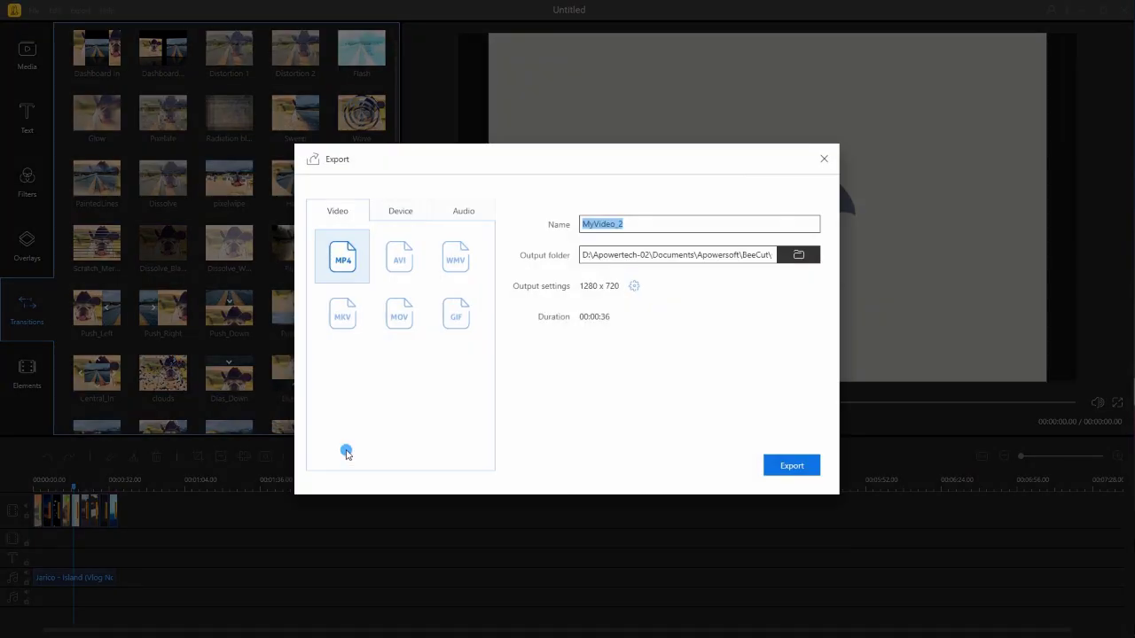
{"action": "left_click", "coordinate": [802, 467]}
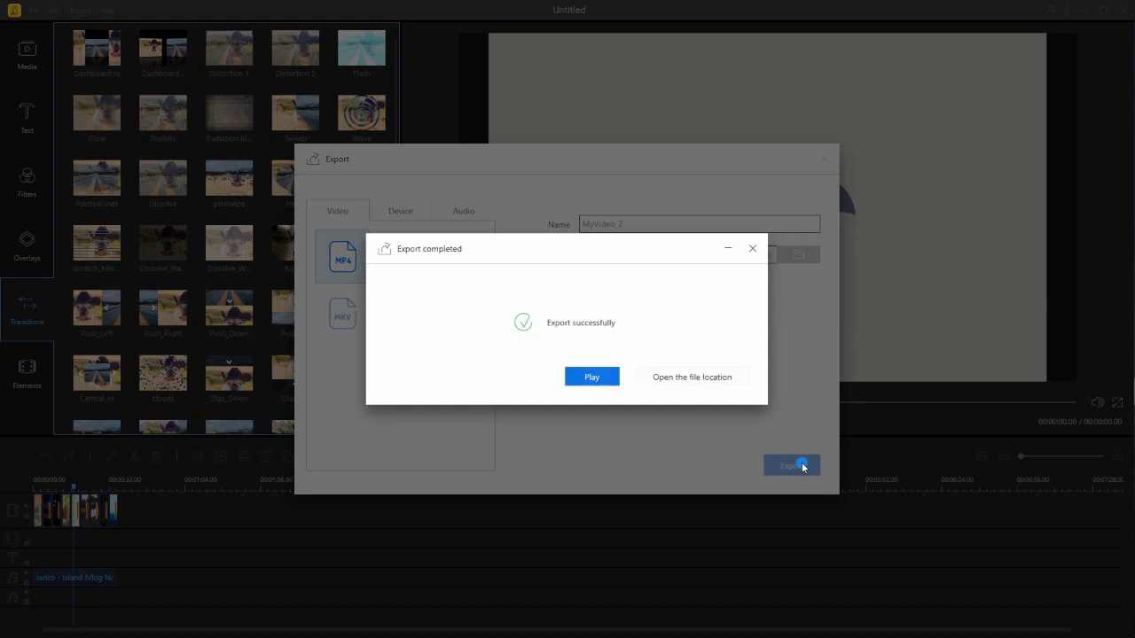
{"action": "left_click", "coordinate": [591, 375]}
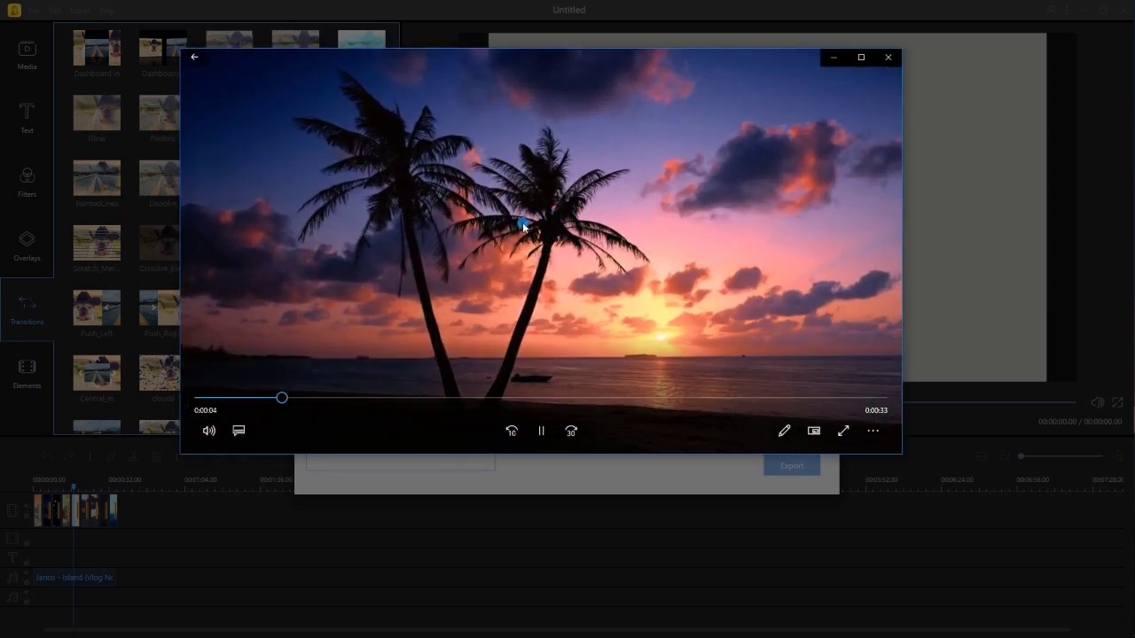
{"action": "left_click", "coordinate": [523, 226]}
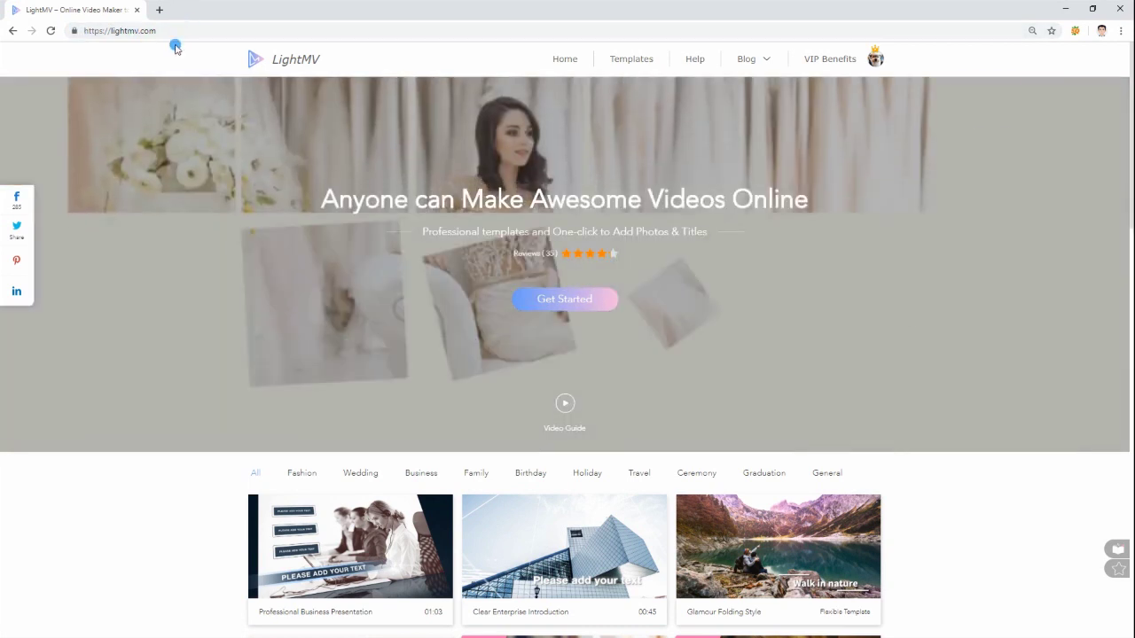
Step: Choose the Energy Stomp template from LightMV's Travel category
{"action": "scroll", "coordinate": [302, 337], "scroll_direction": "down", "scroll_amount": 3}
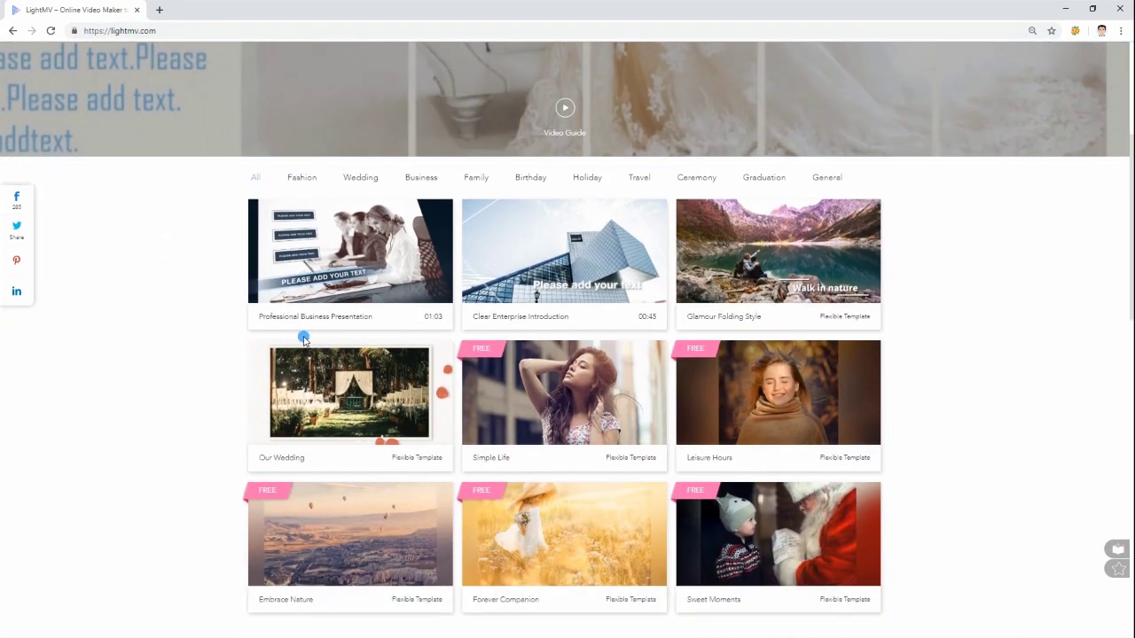
{"action": "left_click", "coordinate": [635, 179]}
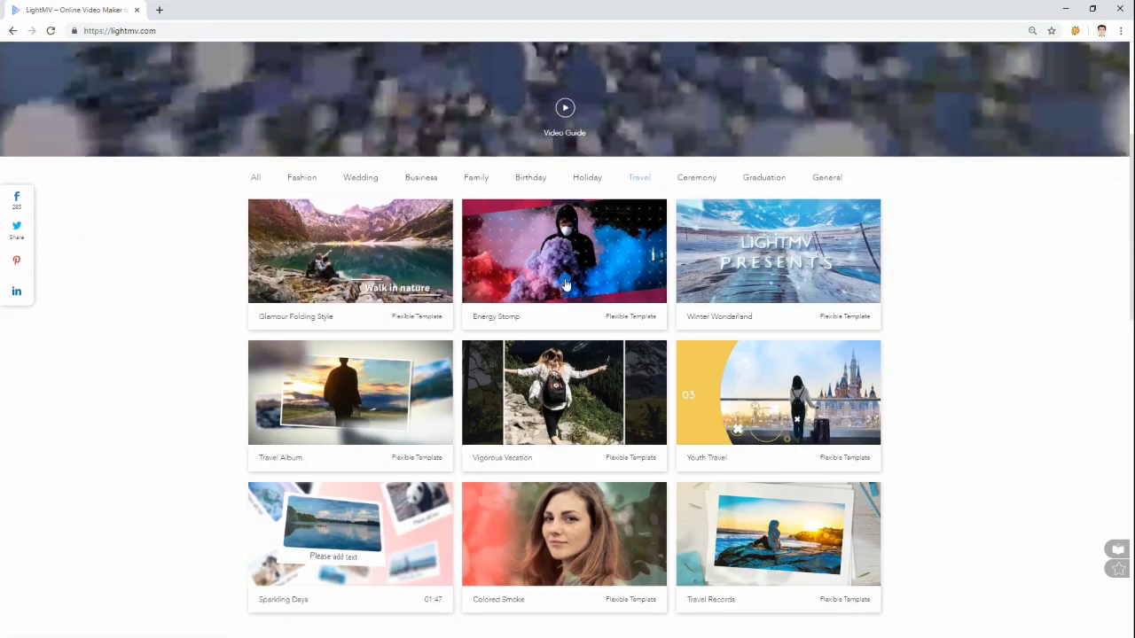
{"action": "left_click", "coordinate": [565, 317]}
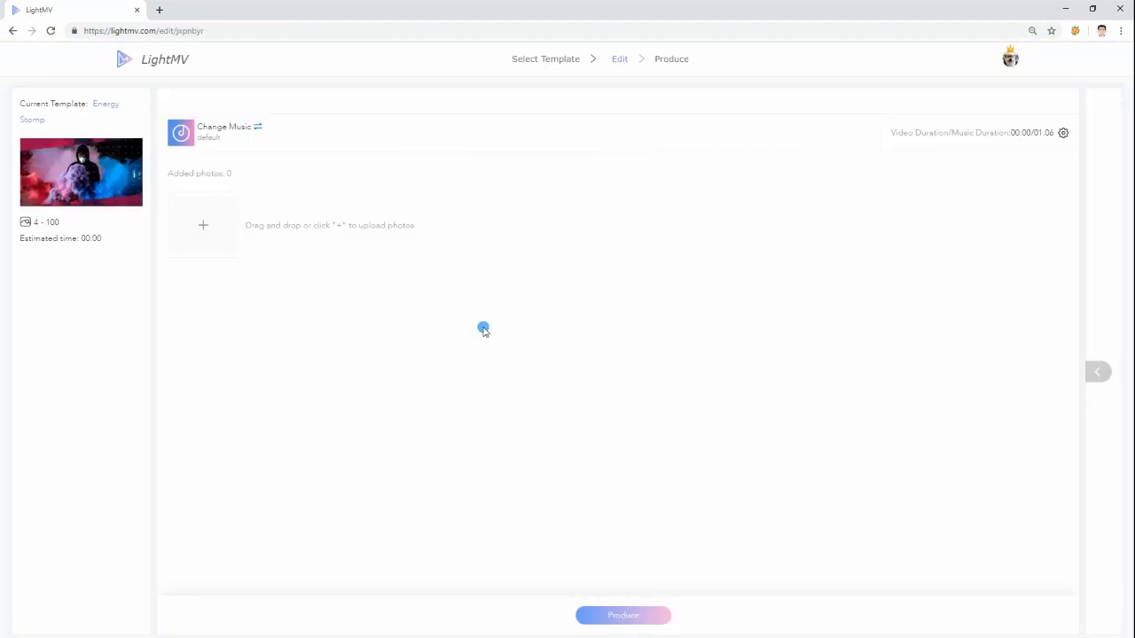
Step: Upload the range of wallpapers ending at bludomain_01 into the template's Added photos
{"action": "left_click", "coordinate": [199, 221]}
{"action": "scroll", "coordinate": [271, 160], "scroll_direction": "down", "scroll_amount": 5}
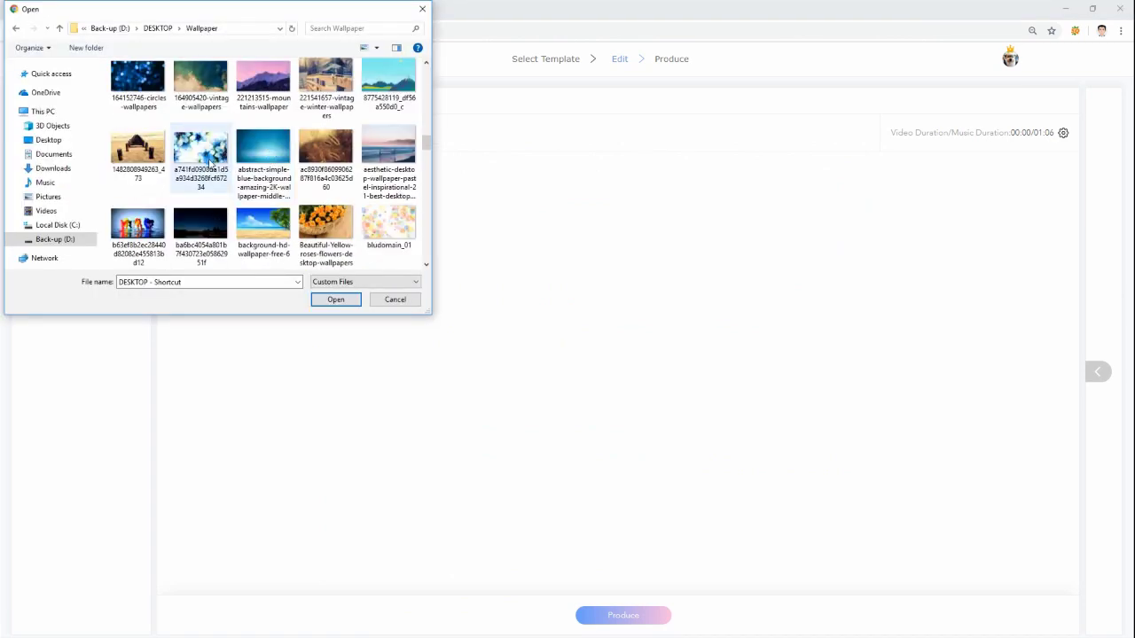
{"action": "left_click", "coordinate": [203, 152]}
{"action": "left_click", "coordinate": [387, 227], "text": "shift"}
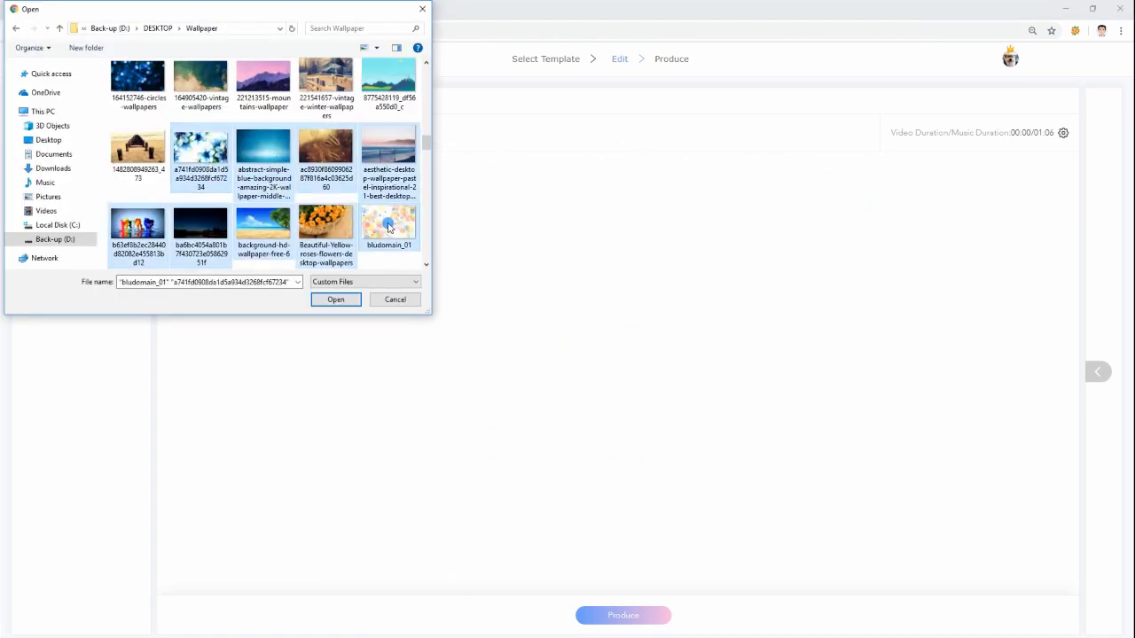
{"action": "left_click", "coordinate": [345, 300]}
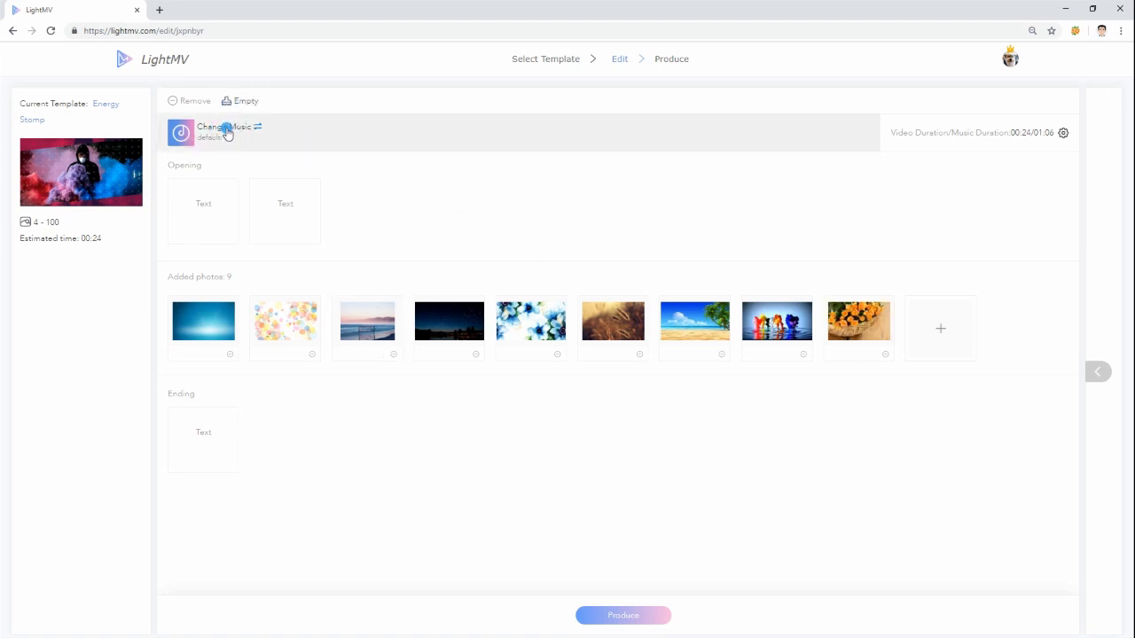
Step: Enter MyTravel as the opening title and Thanks! as the ending text
{"action": "left_click", "coordinate": [209, 208]}
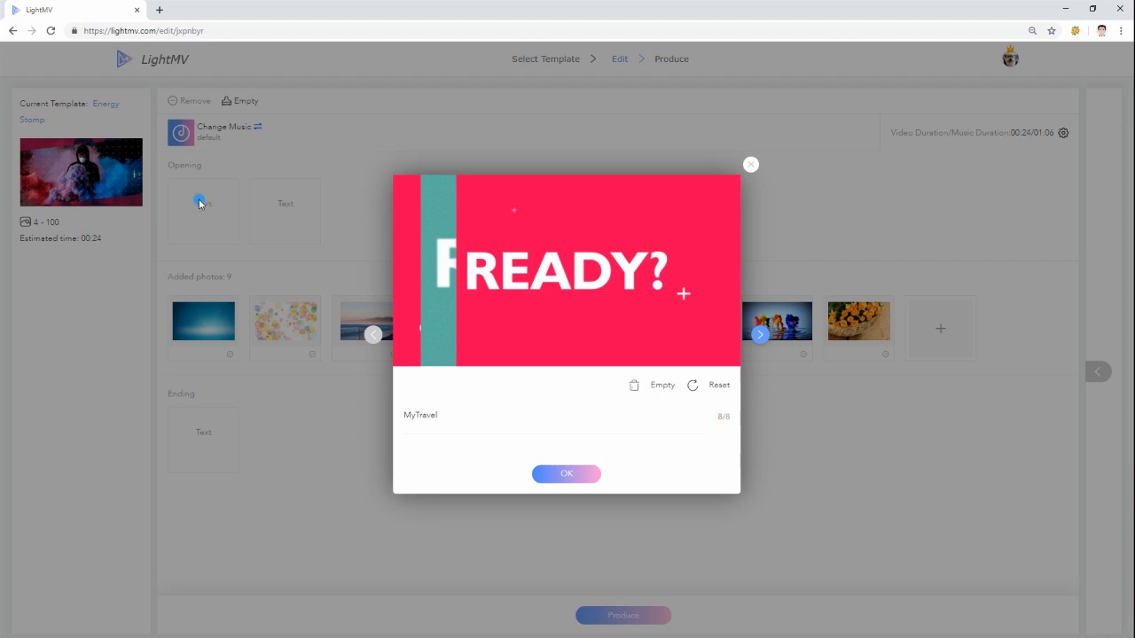
{"action": "left_click", "coordinate": [588, 473]}
{"action": "left_click", "coordinate": [231, 449]}
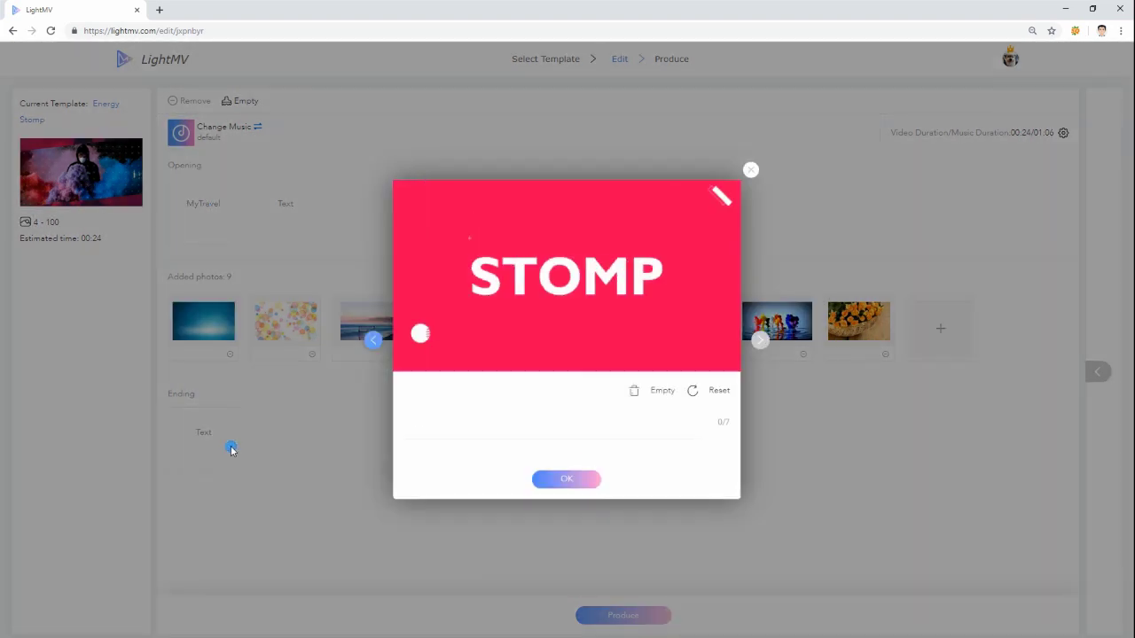
{"action": "left_click", "coordinate": [568, 480]}
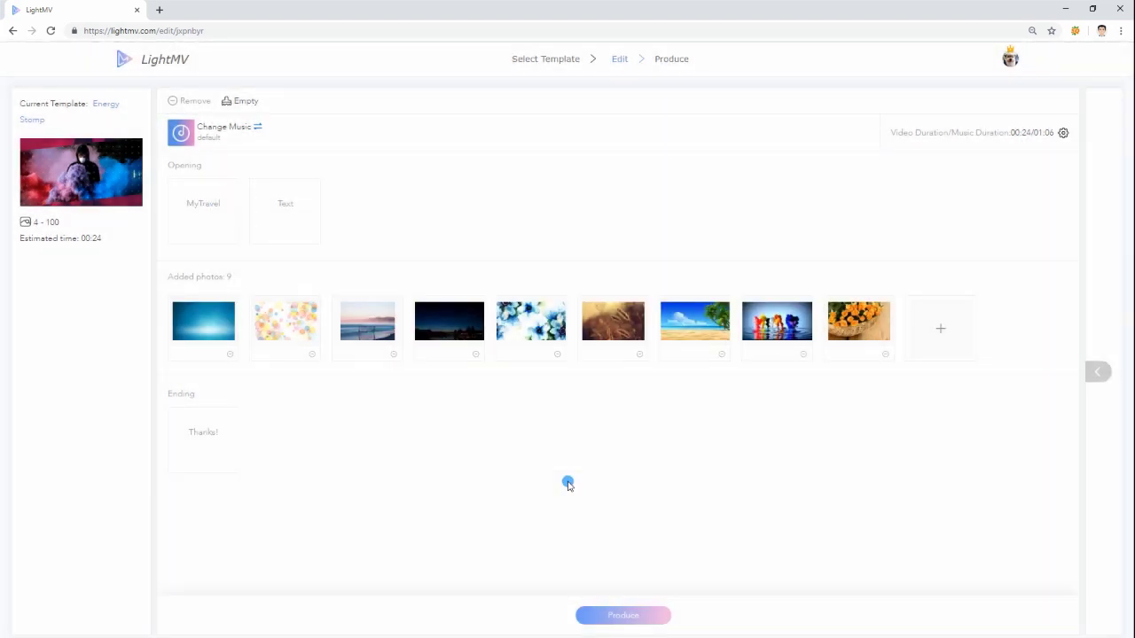
Step: Produce the video, download it as lightmv (1).mp4, and open the downloaded file
{"action": "left_click", "coordinate": [623, 617]}
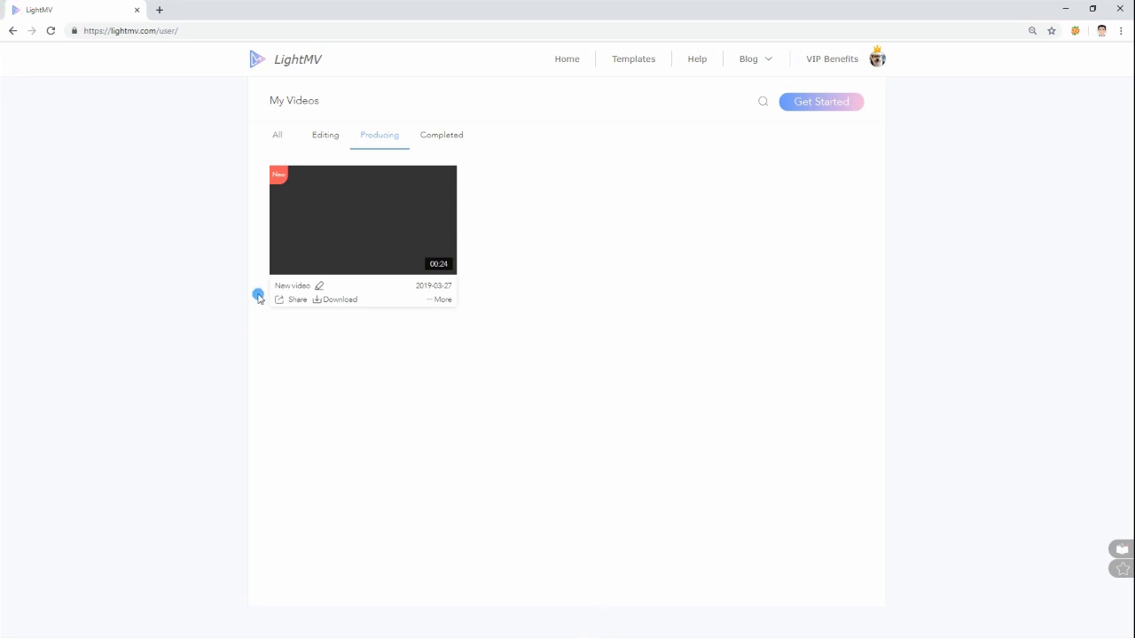
{"action": "left_click", "coordinate": [290, 301]}
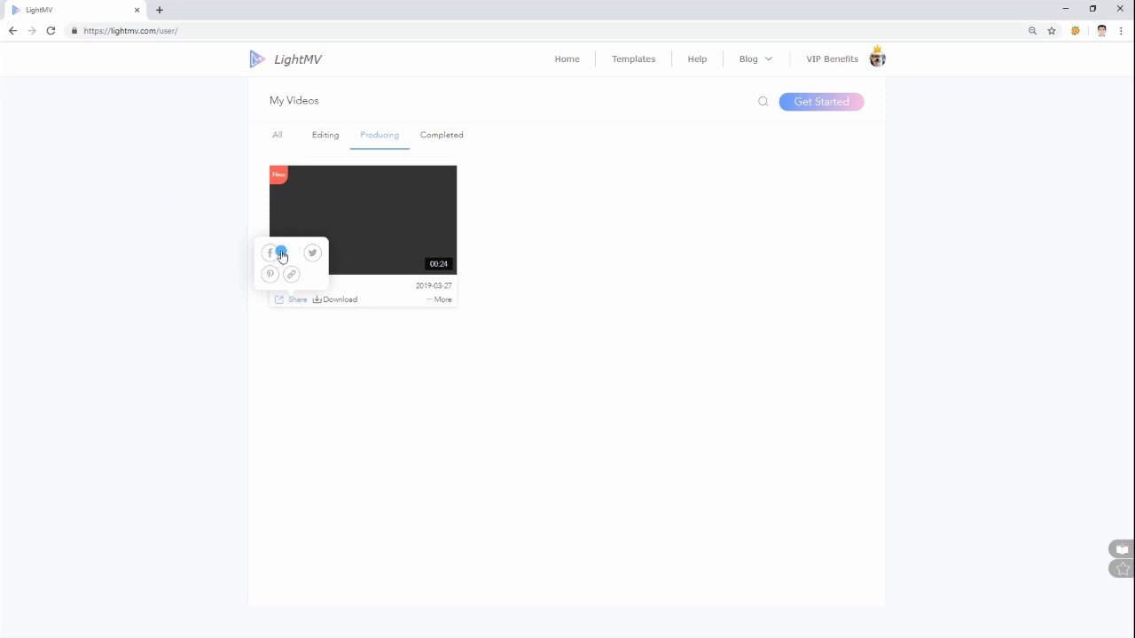
{"action": "left_click", "coordinate": [339, 301]}
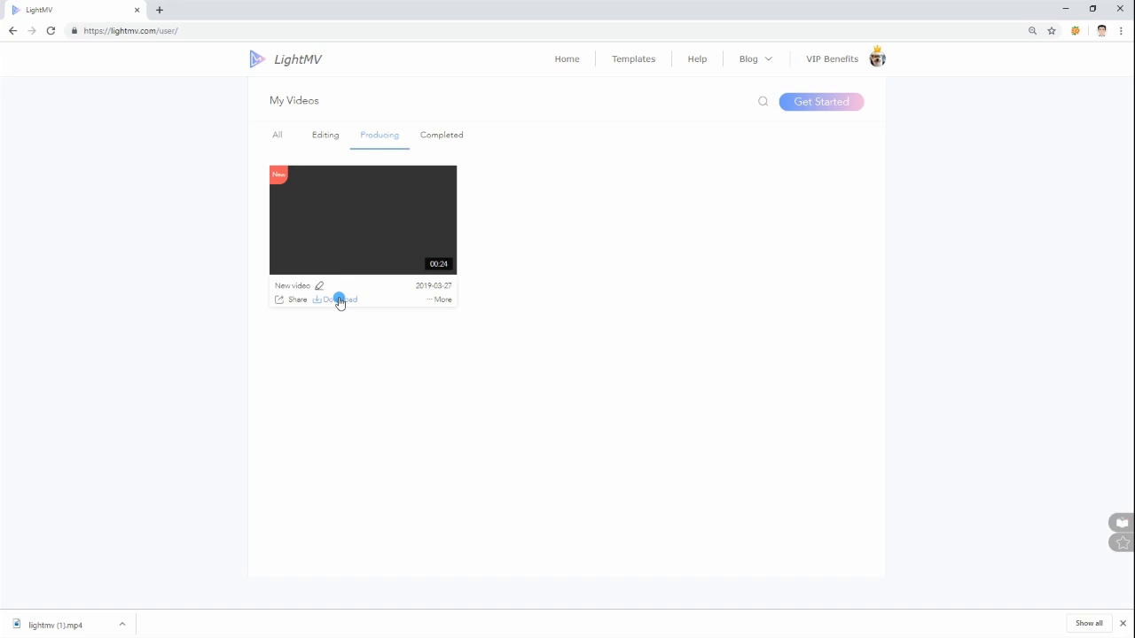
{"action": "left_click", "coordinate": [55, 621]}
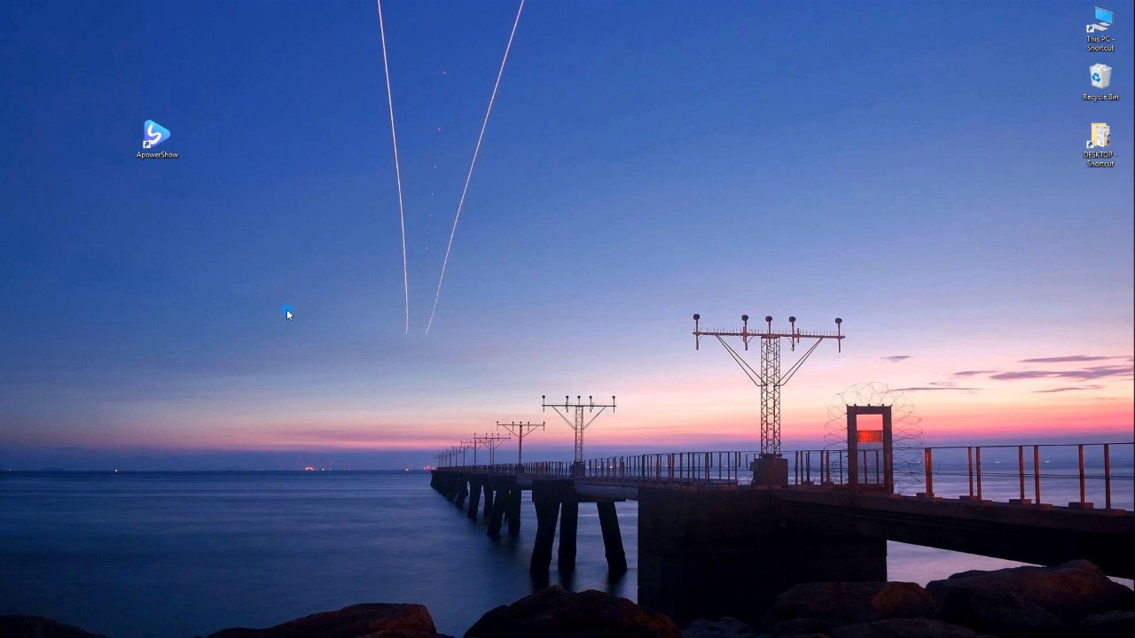
Step: Launch ApowerShow and load all eight wallpaper images into a new slideshow
{"action": "double_click", "coordinate": [157, 139]}
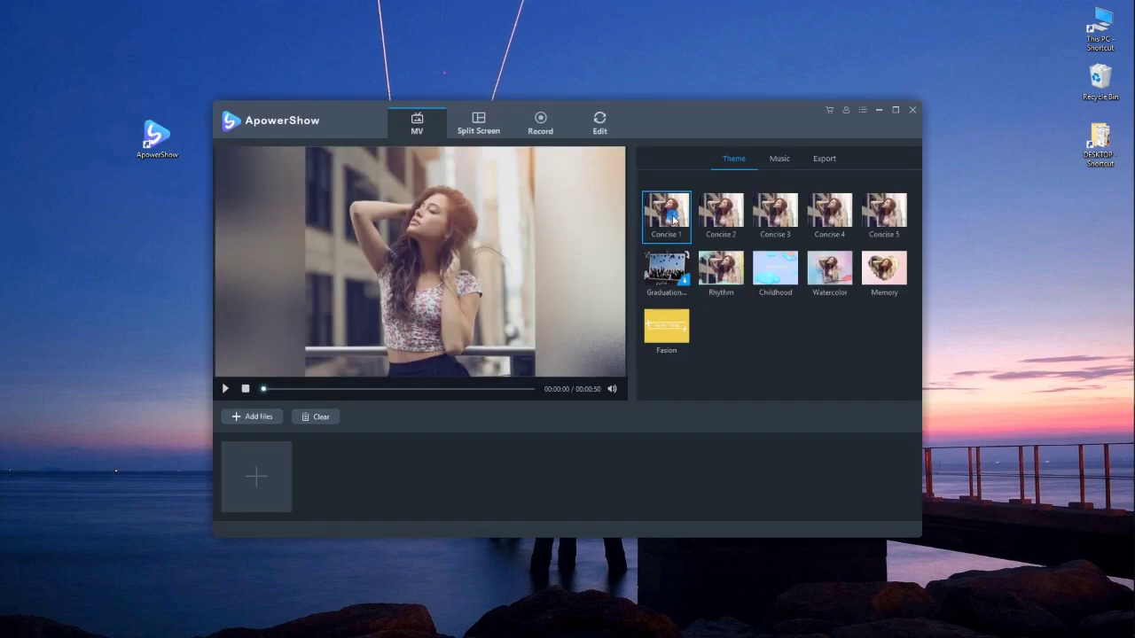
{"action": "left_click", "coordinate": [266, 419]}
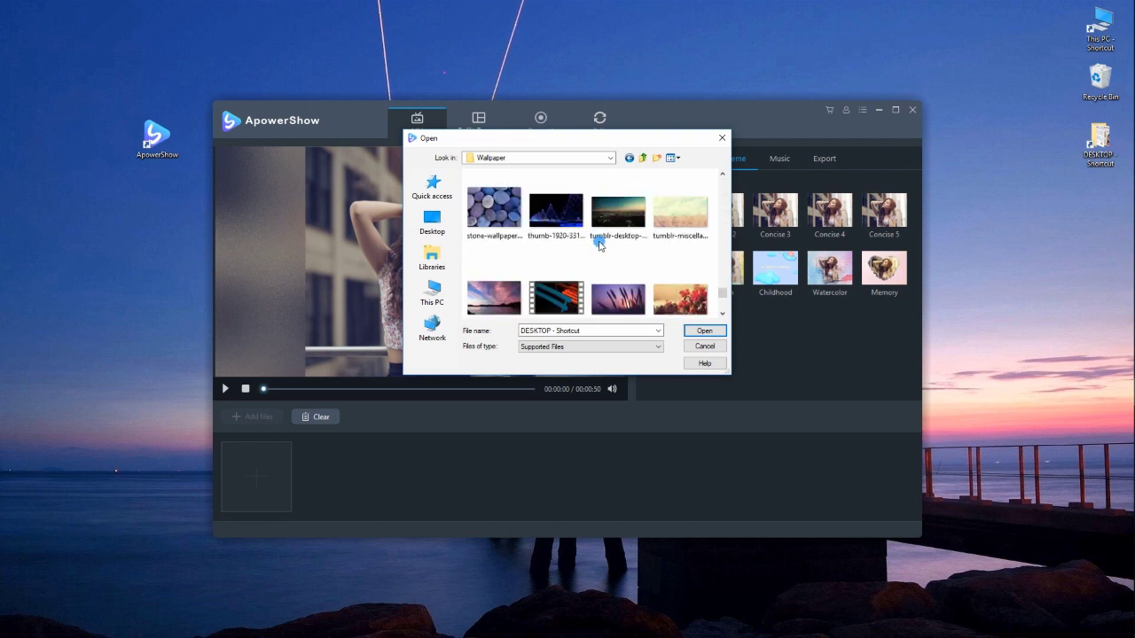
{"action": "left_click", "coordinate": [494, 208]}
{"action": "left_click", "coordinate": [673, 297], "text": "shift"}
{"action": "left_click", "coordinate": [704, 330]}
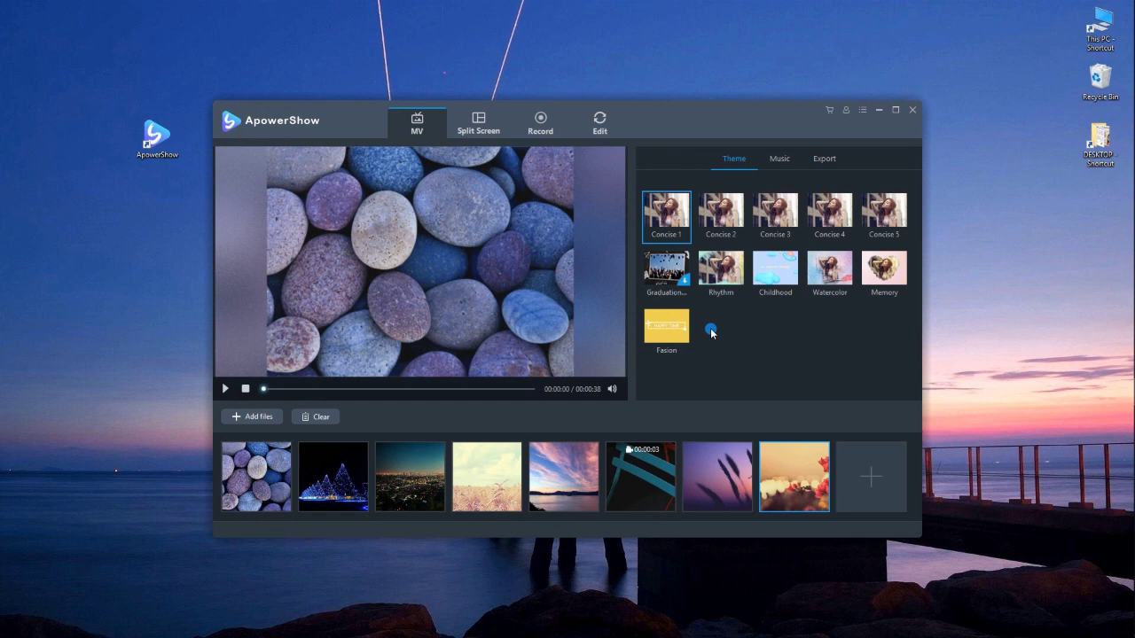
Step: Apply the Watercolor theme, check background music, and bring up the 720P export settings
{"action": "left_click", "coordinate": [820, 273]}
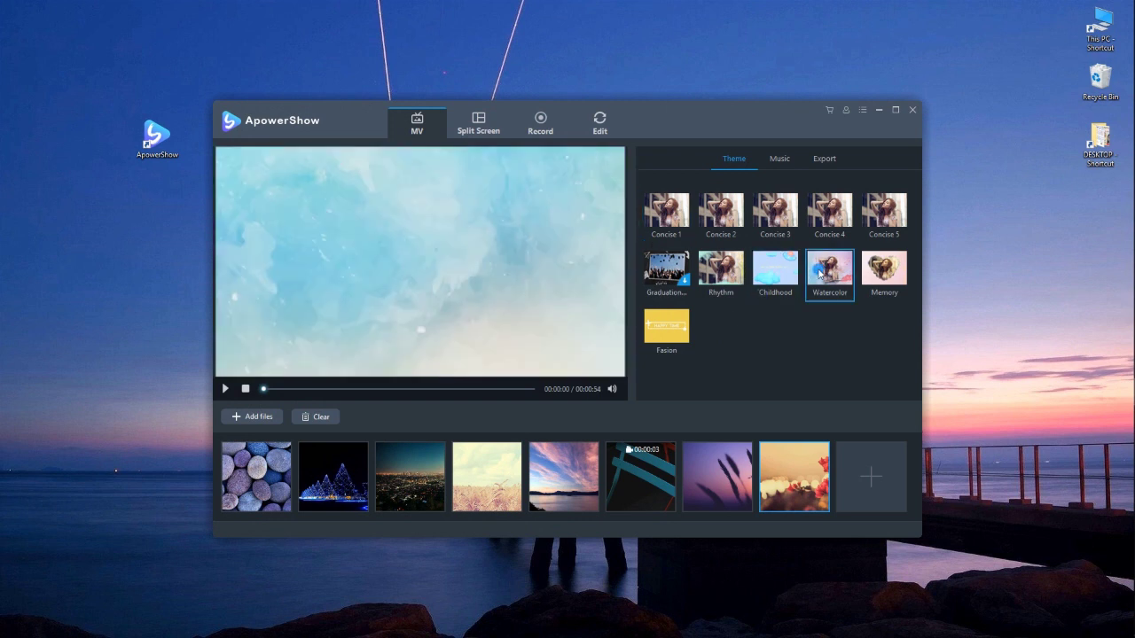
{"action": "left_click", "coordinate": [779, 158]}
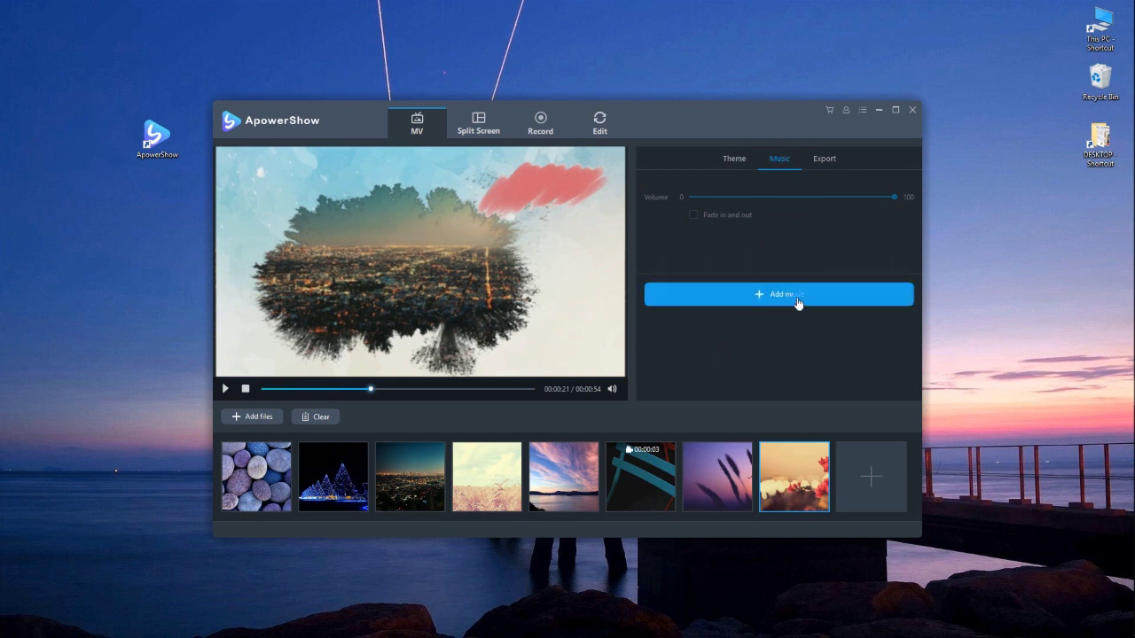
{"action": "left_click", "coordinate": [760, 300]}
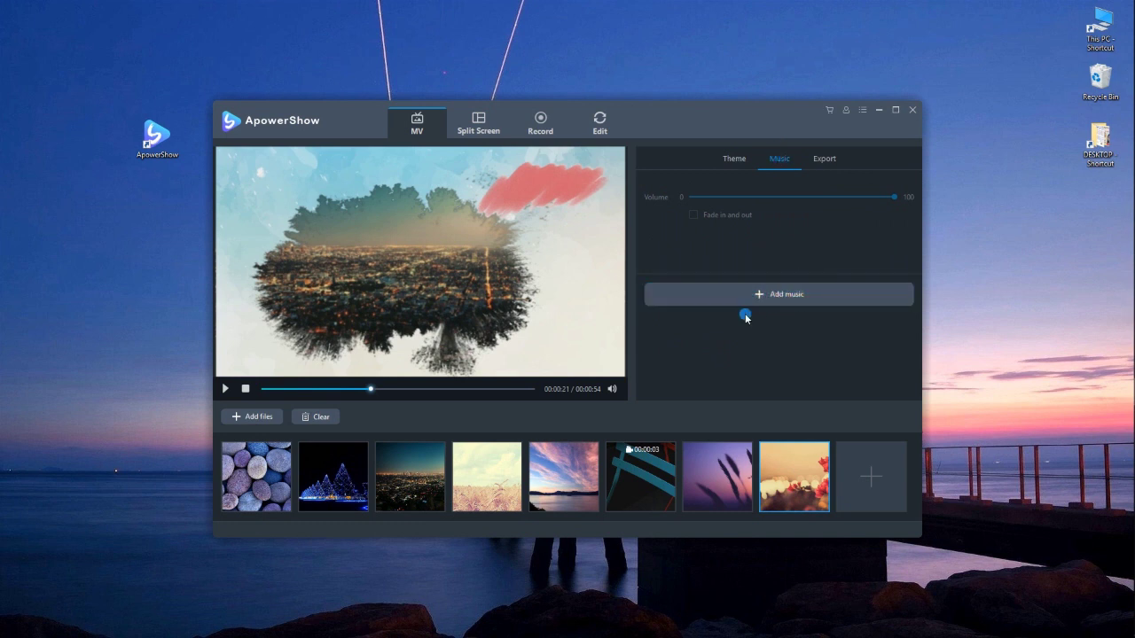
{"action": "left_click", "coordinate": [823, 160]}
{"action": "left_click", "coordinate": [805, 230]}
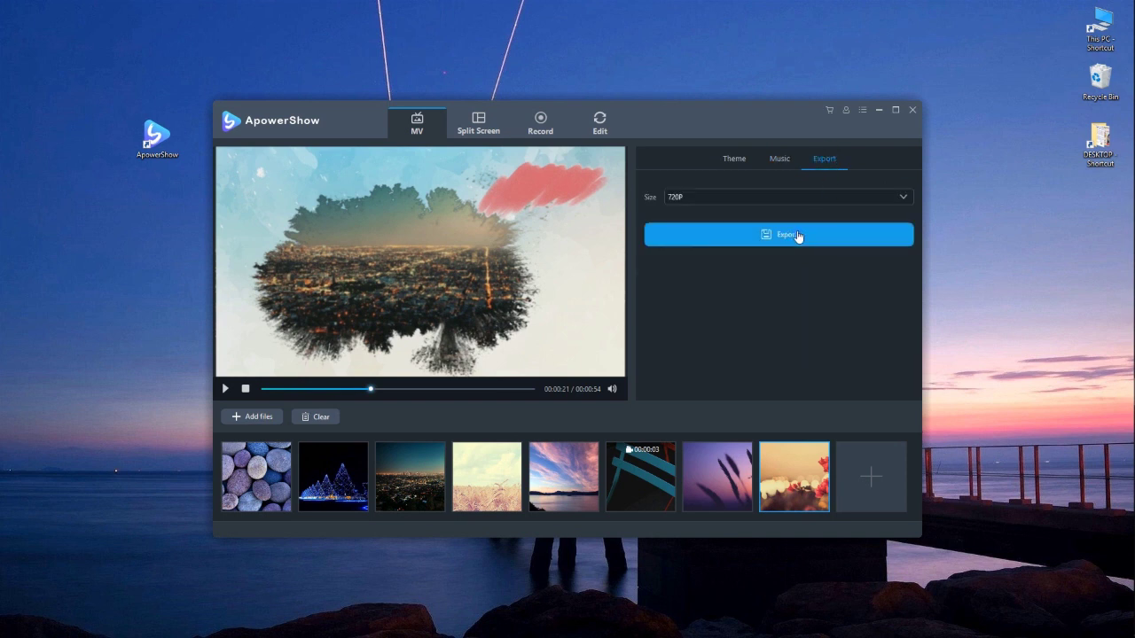
{"action": "left_click", "coordinate": [778, 236]}
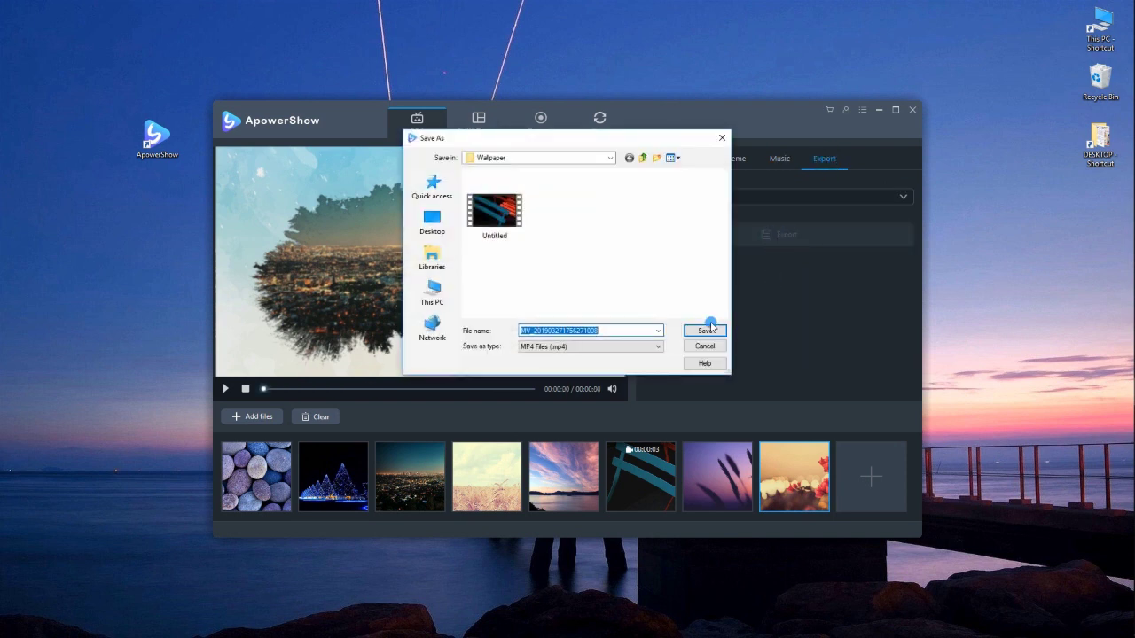
{"action": "left_click", "coordinate": [706, 330]}
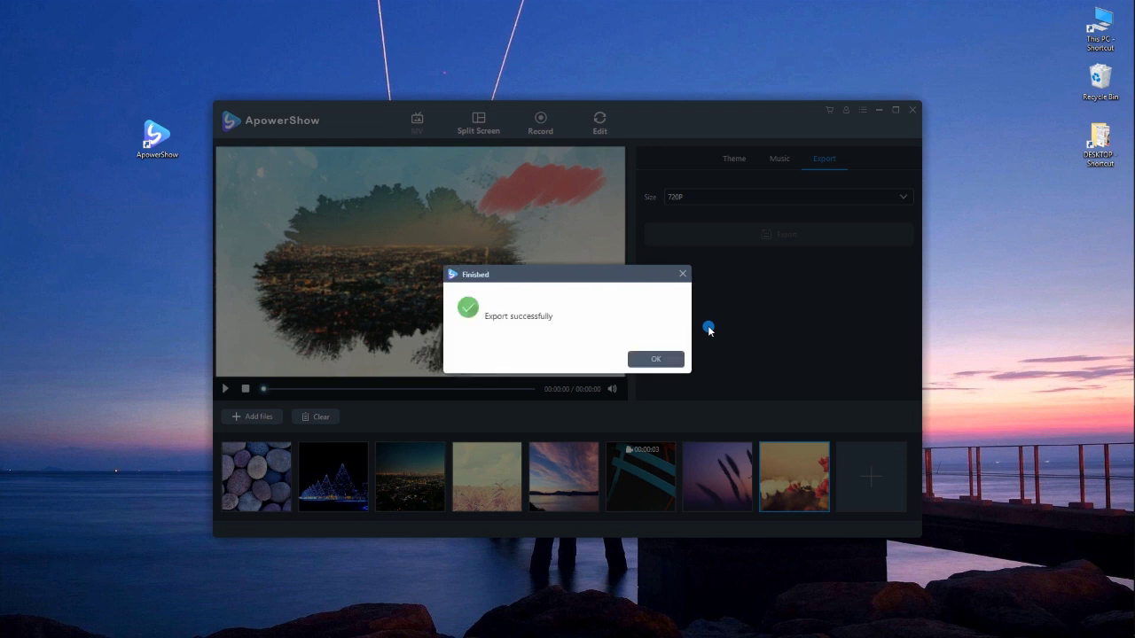
{"action": "left_click", "coordinate": [656, 360]}
{"action": "double_click", "coordinate": [519, 195]}
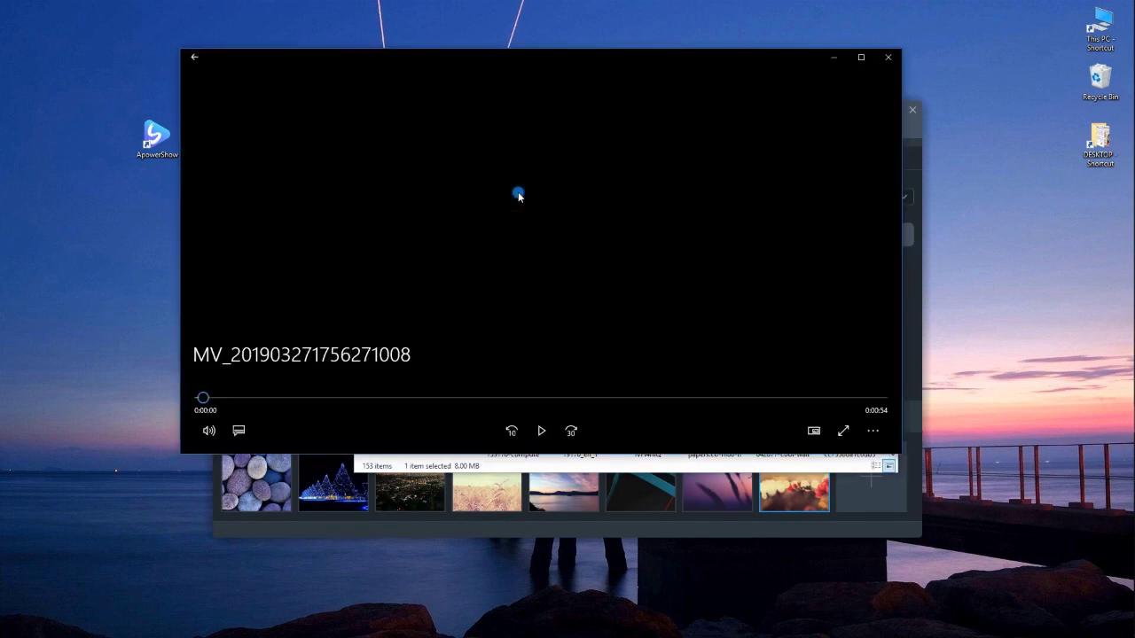